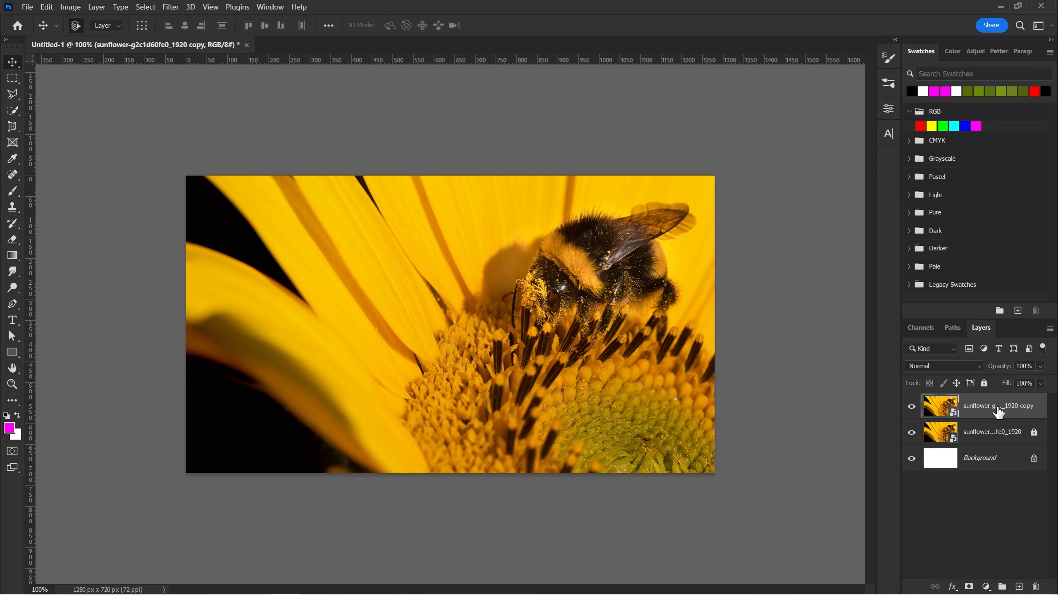
Try duplicating the sunflower copy layer in two ways, undoing each duplicate
right_click(998, 411)
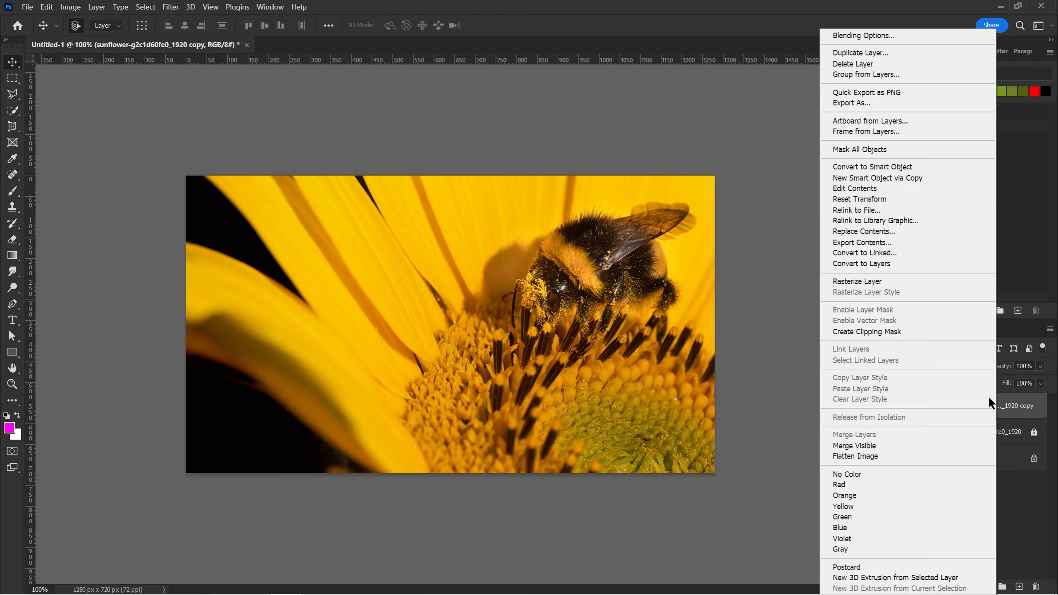
left_click(918, 56)
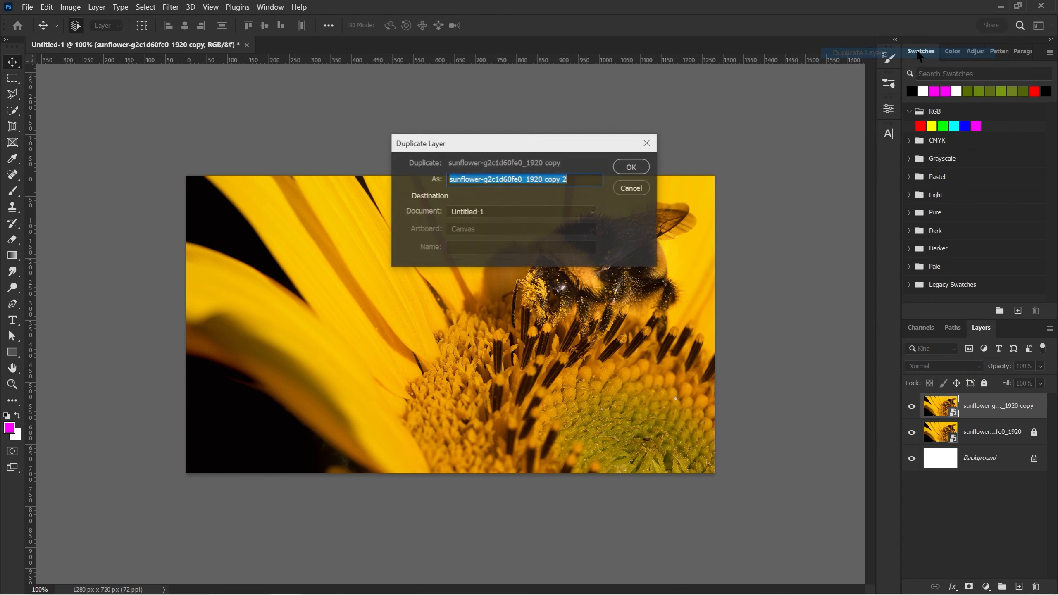
left_click(629, 167)
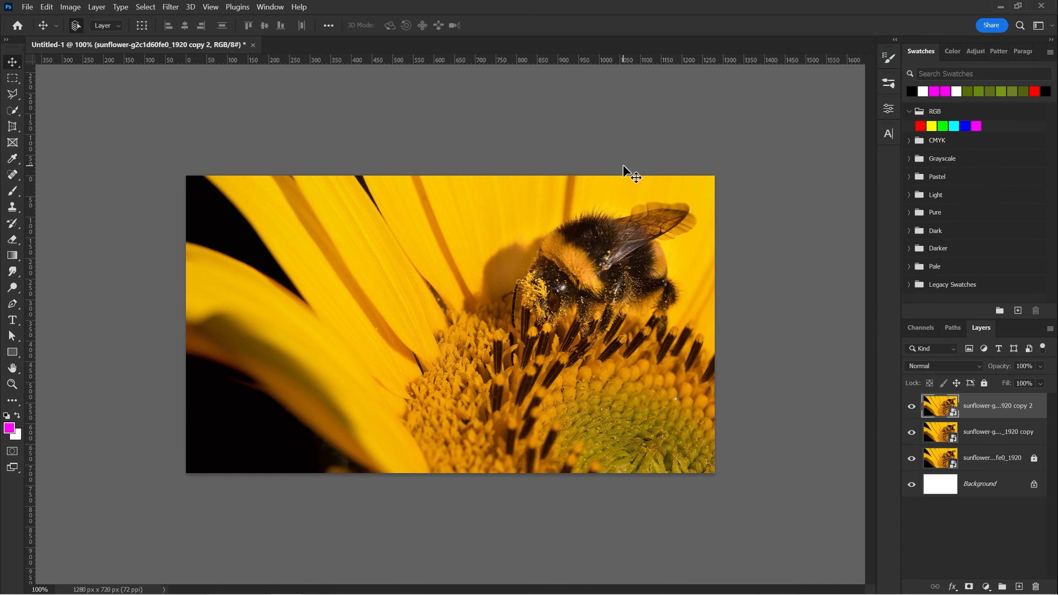
key("ctrl+z")
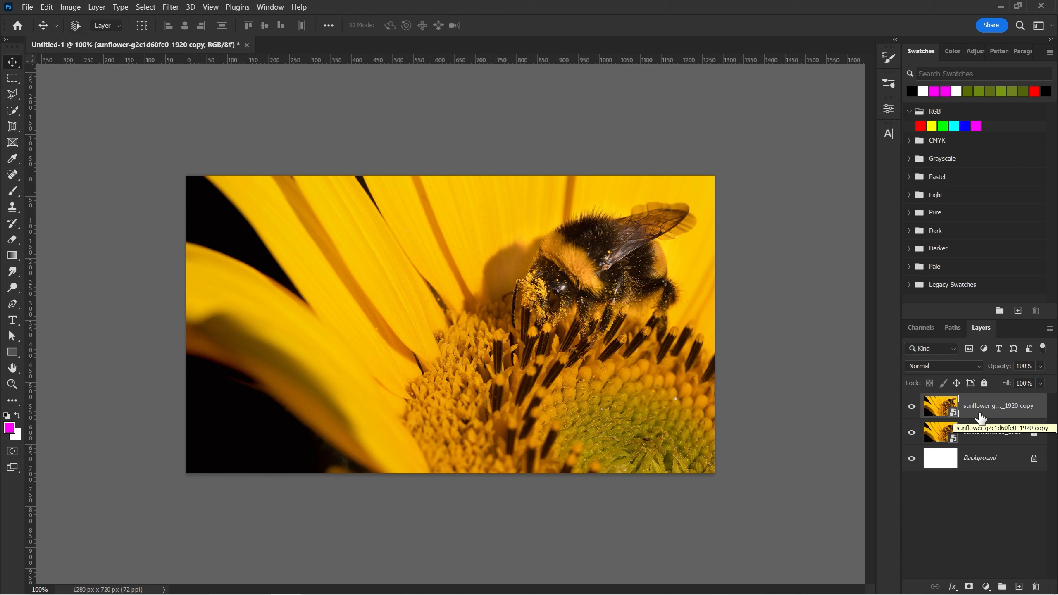
key("ctrl+j")
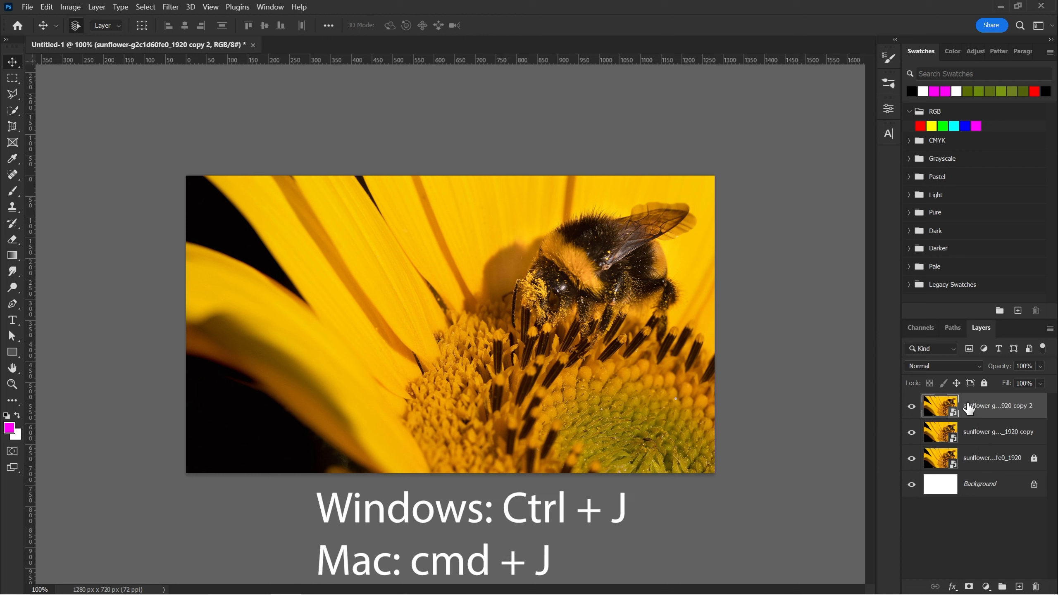
key("ctrl+z")
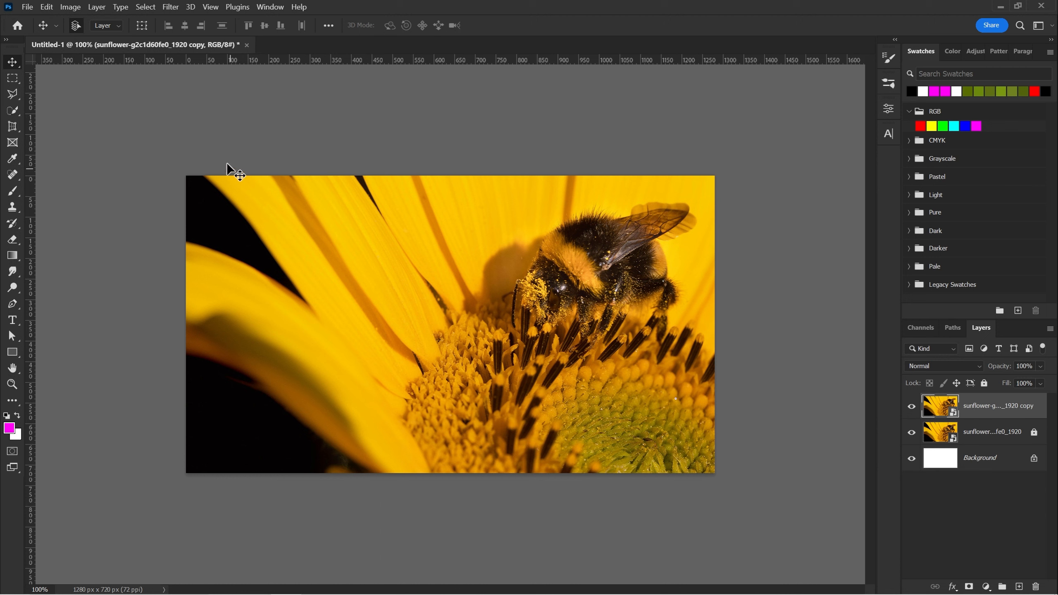
Add an Iris Blur to the sunflower copy layer, centring it beside the bee's head with its sharp area pulled inward
left_click(179, 9)
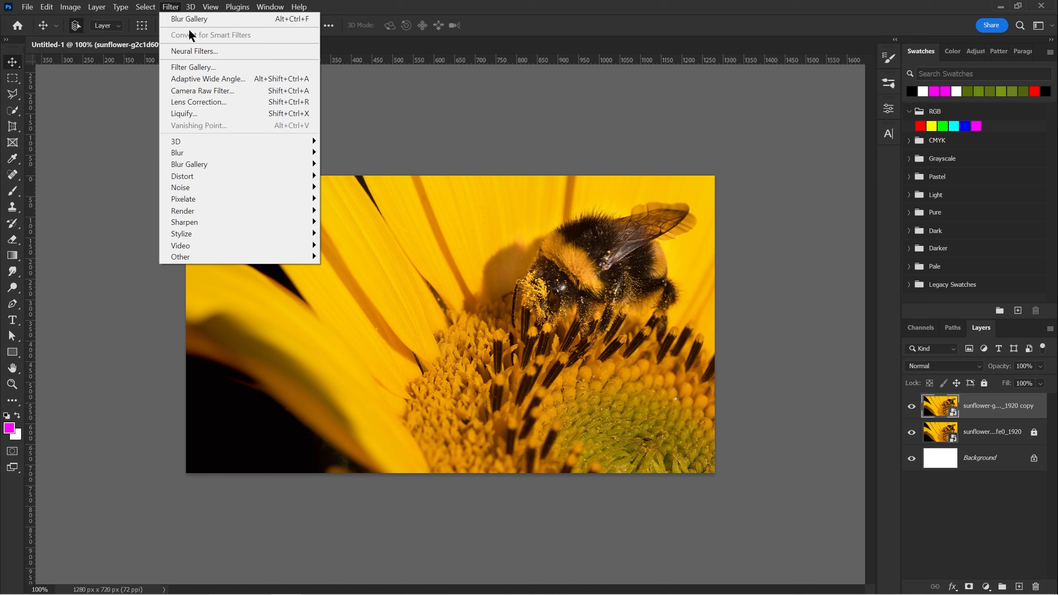
mouse_move(201, 166)
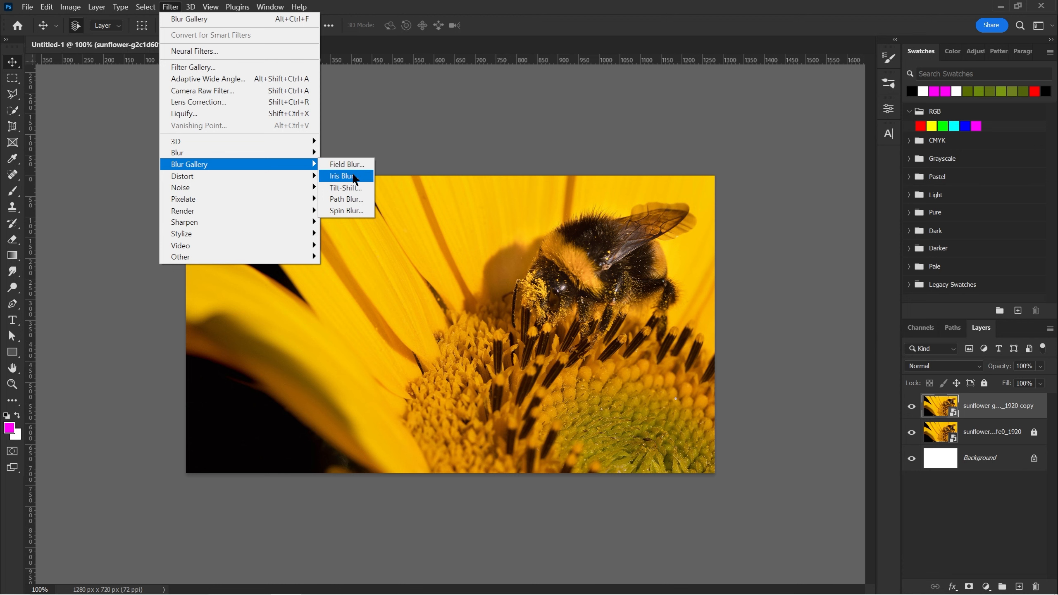
left_click(354, 179)
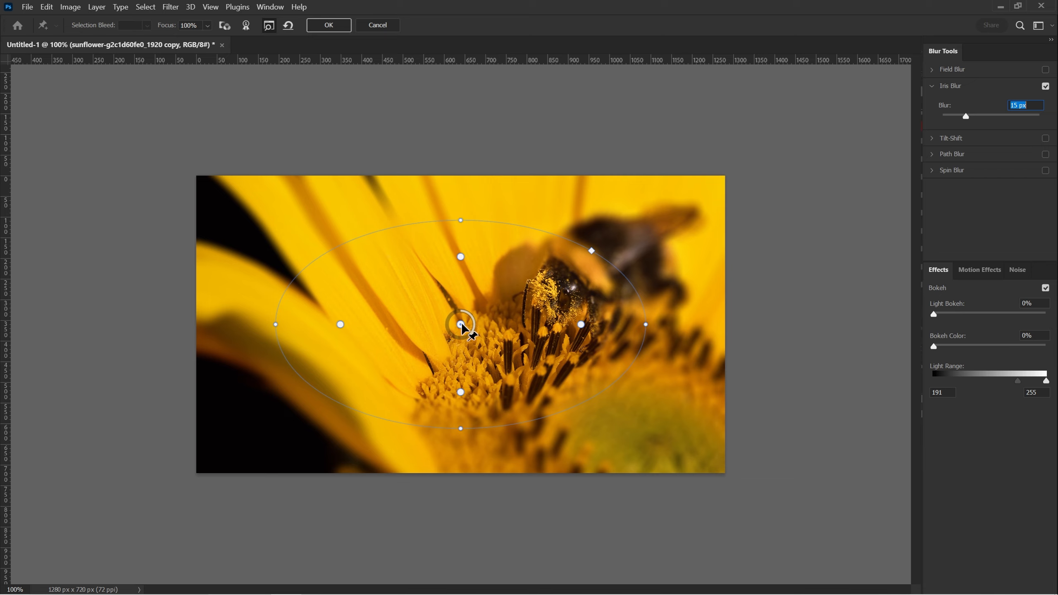
left_click_drag(463, 326, 522, 330)
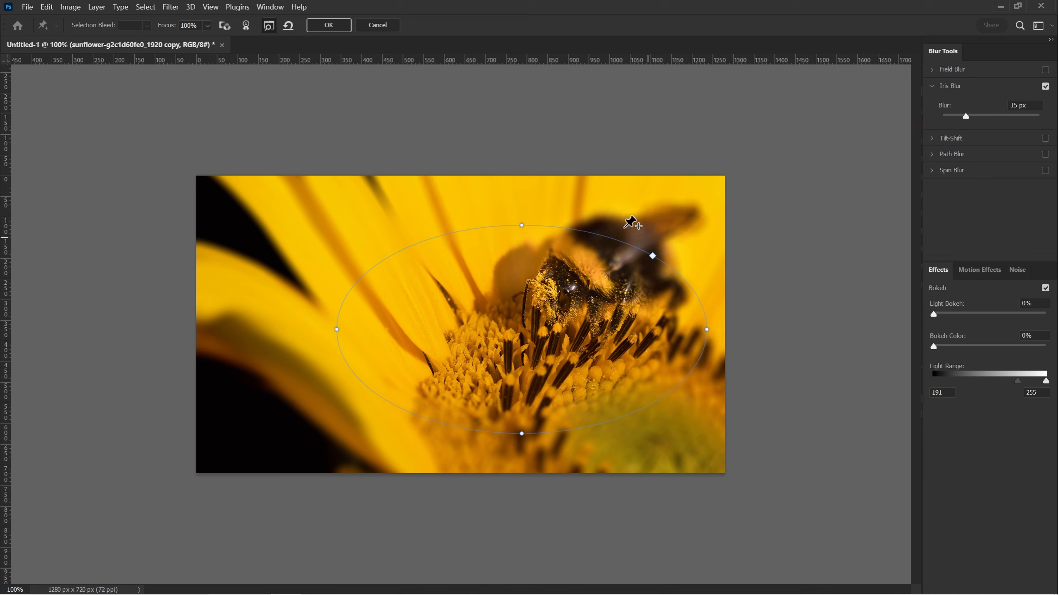
mouse_move(522, 330)
left_mouse_down()
mouse_move(595, 372)
mouse_move(543, 306)
mouse_move(477, 279)
mouse_move(500, 327)
left_mouse_up()
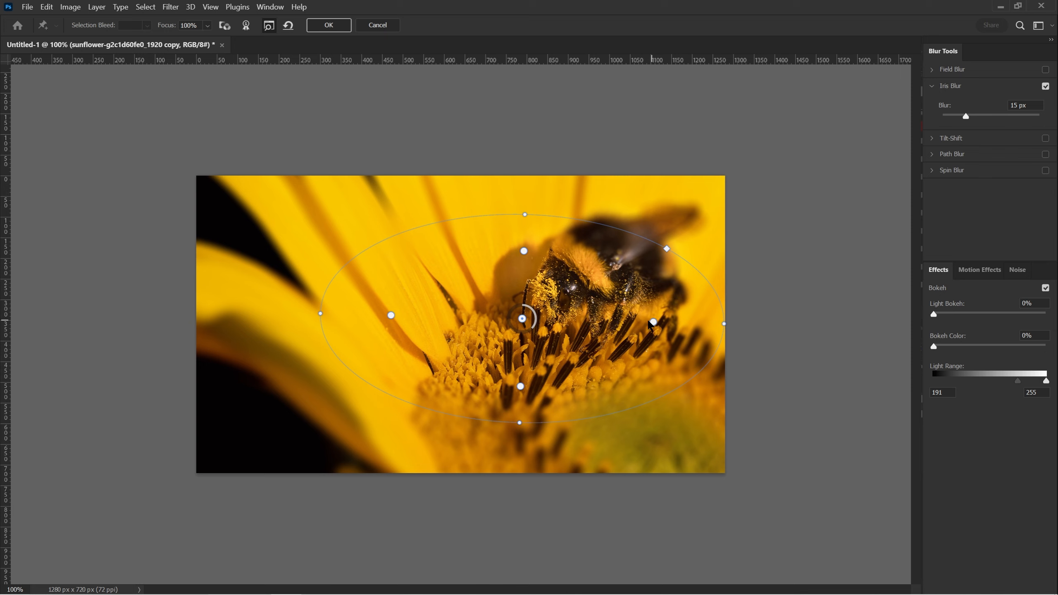
left_click_drag(653, 321, 630, 279)
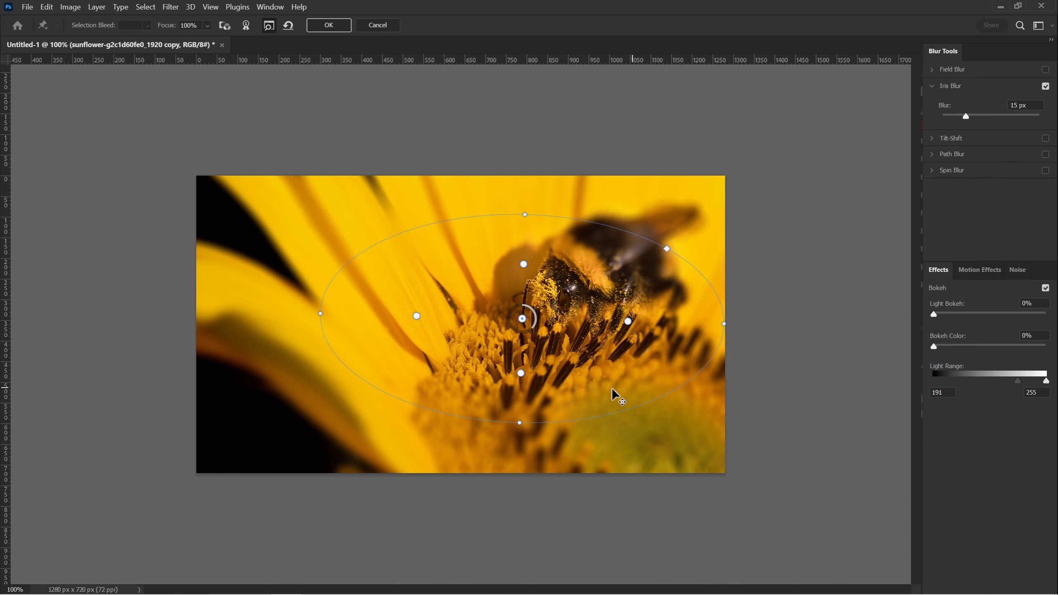
left_click_drag(520, 390, 524, 382)
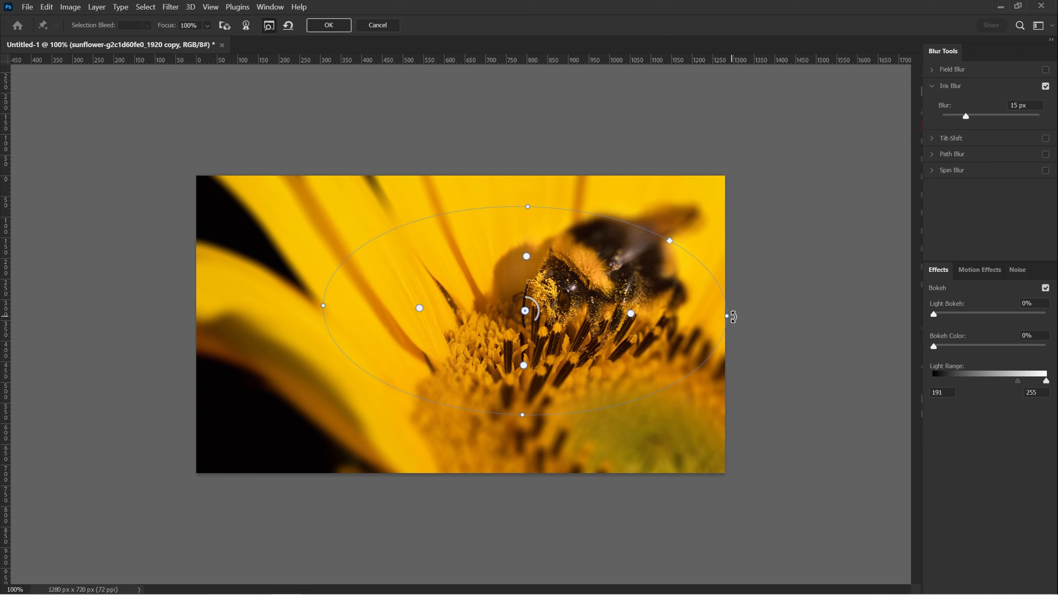
Rotate the blur ellipse diagonally along the bee's body, centre it on the bee's head and make it narrower
left_click_drag(733, 317, 652, 230)
left_click_drag(525, 311, 574, 301)
left_click_drag(697, 218, 693, 213)
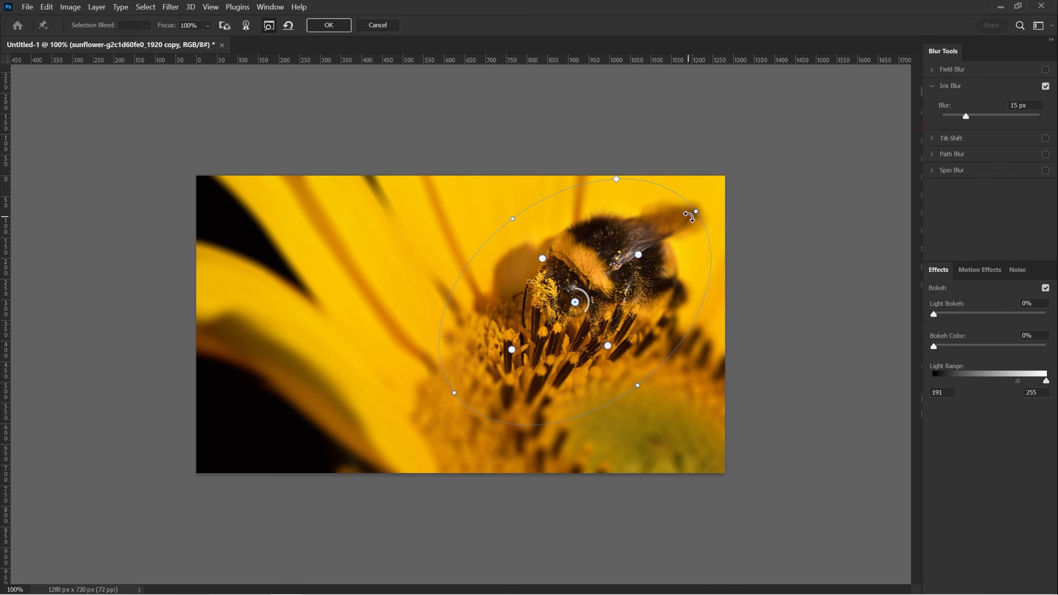
mouse_move(693, 211)
left_mouse_down()
mouse_move(699, 259)
mouse_move(691, 214)
left_mouse_up()
left_click_drag(517, 217, 524, 241)
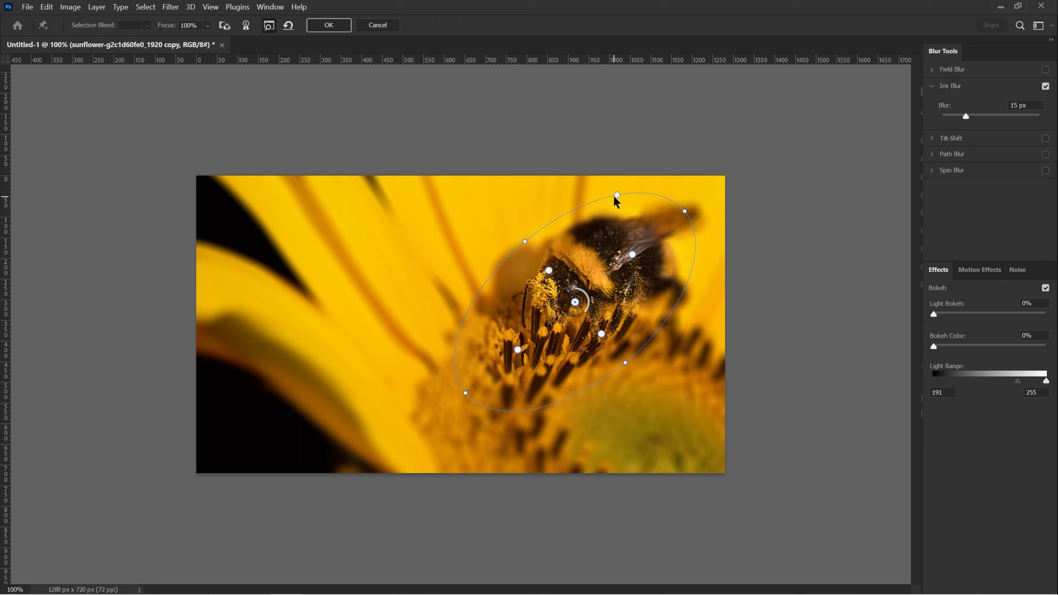
Try a squarer shape for the blur ellipse, restore its oval outline and nudge its centre slightly down
left_click_drag(618, 195, 624, 160)
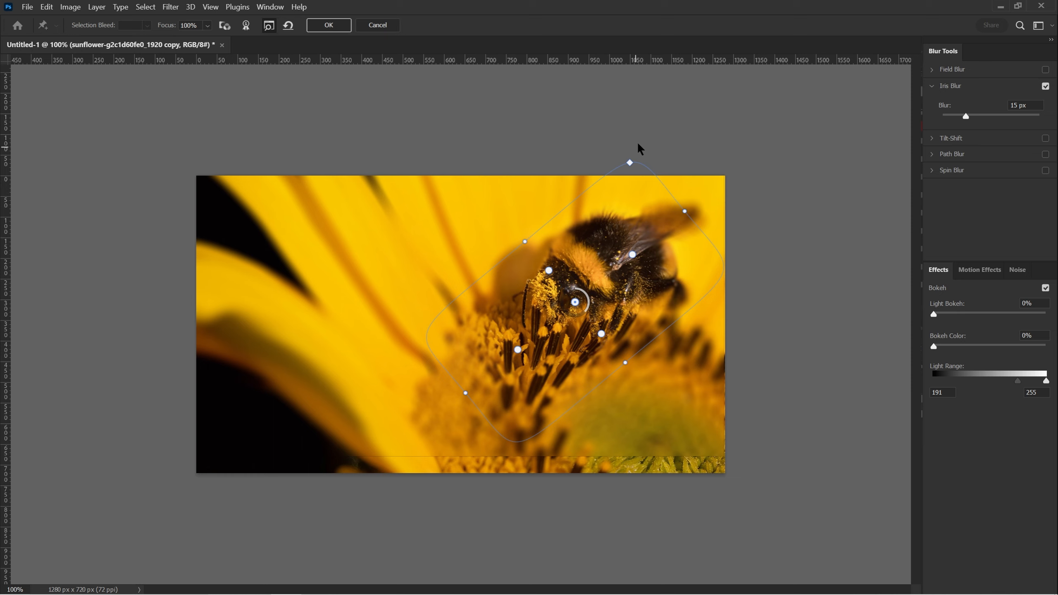
left_click_drag(628, 163, 628, 224)
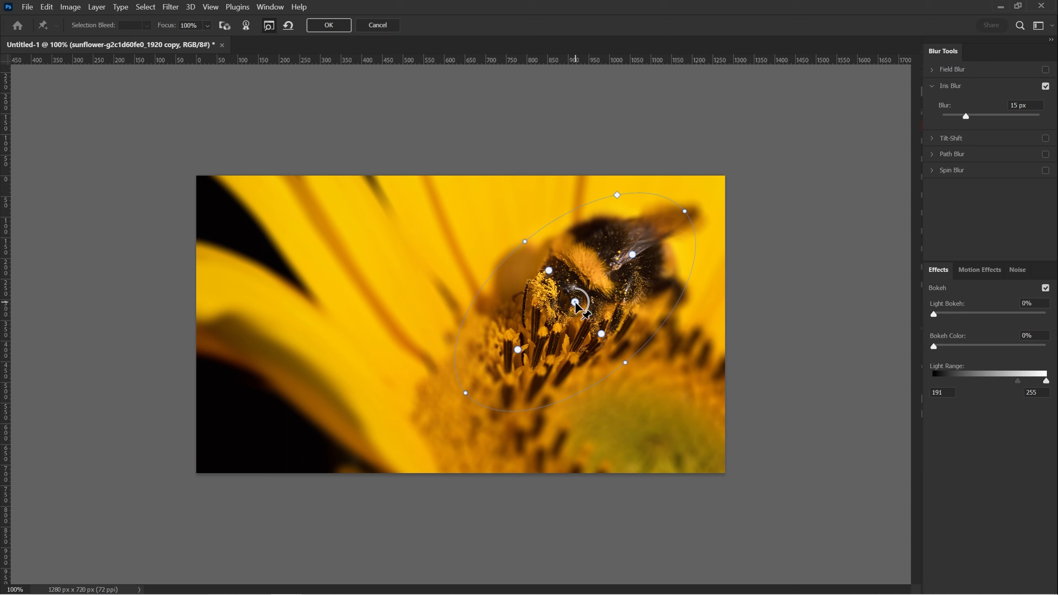
left_click_drag(576, 303, 578, 307)
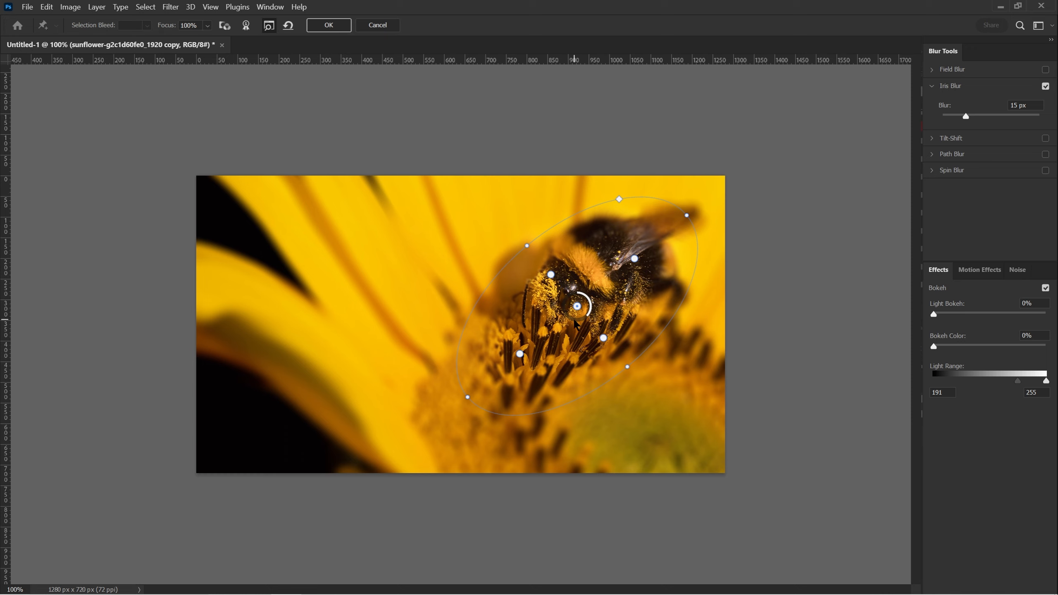
Try several Iris Blur strengths and set the blur to 11 px
mouse_move(590, 316)
left_mouse_down()
mouse_move(585, 294)
mouse_move(573, 292)
mouse_move(566, 303)
mouse_move(576, 296)
mouse_move(594, 316)
mouse_move(589, 296)
mouse_move(595, 311)
left_mouse_up()
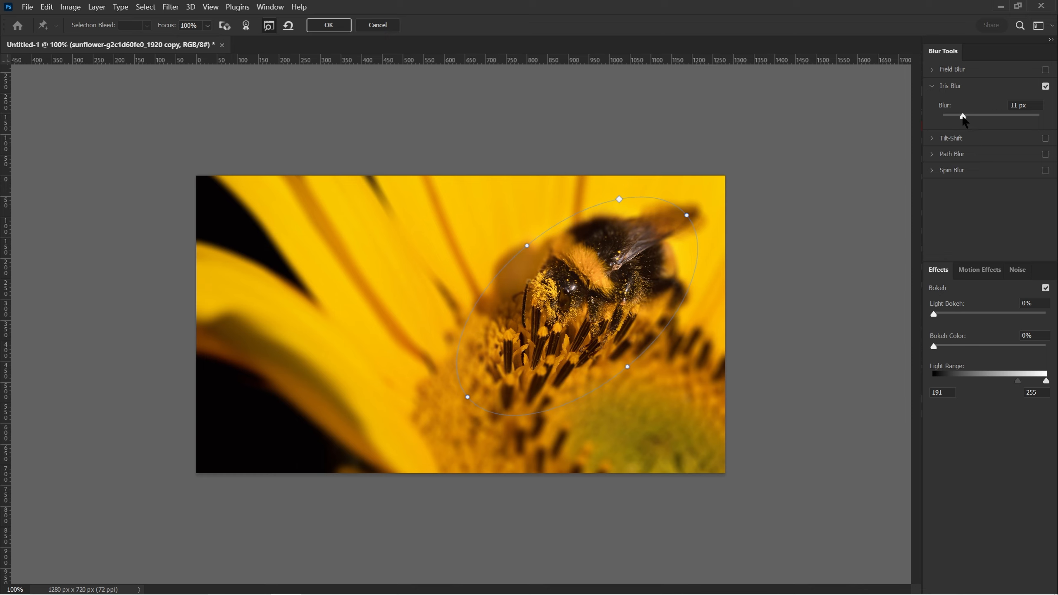
mouse_move(963, 121)
left_mouse_down()
mouse_move(989, 121)
mouse_move(962, 121)
left_mouse_up()
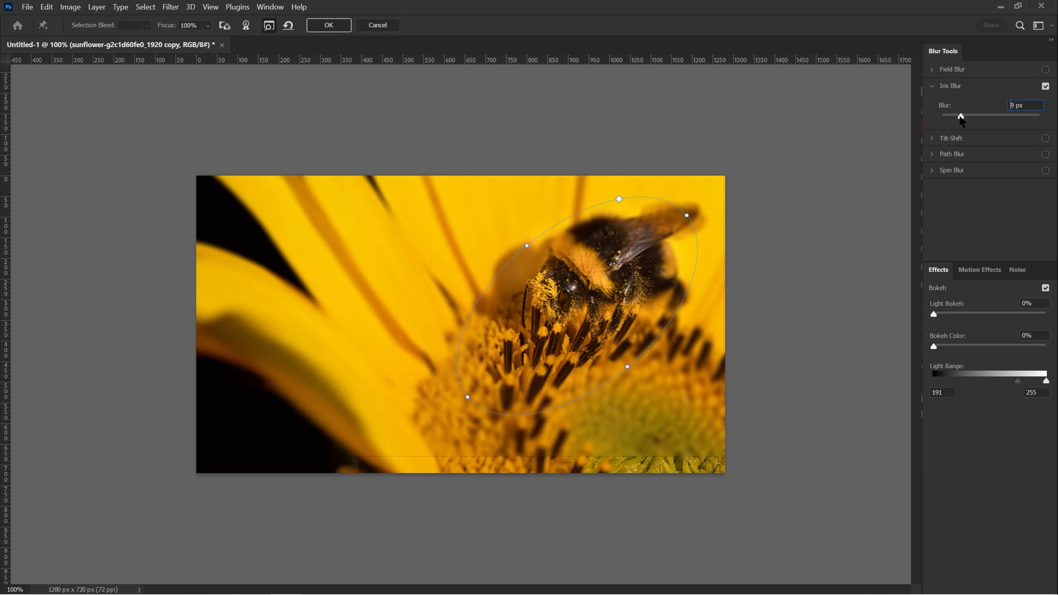
left_click_drag(961, 120, 957, 121)
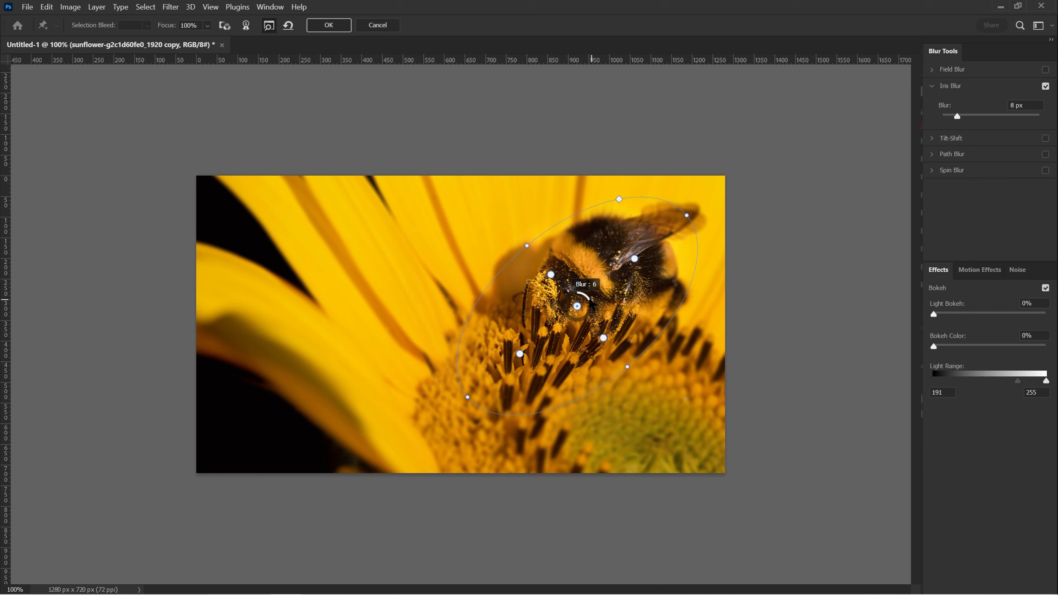
mouse_move(957, 118)
left_mouse_down()
mouse_move(946, 118)
mouse_move(963, 118)
left_mouse_up()
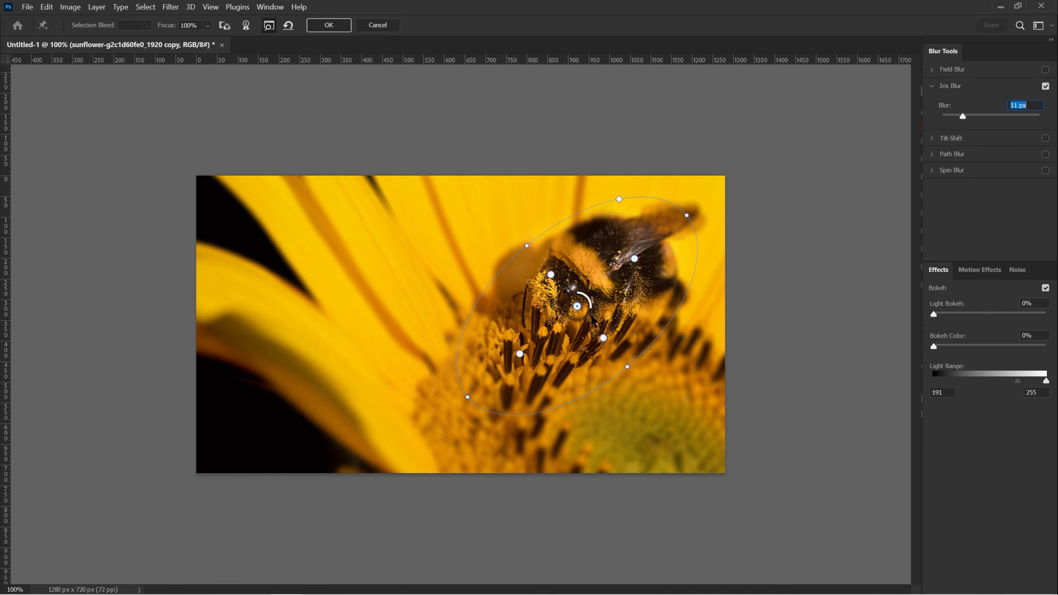
Fit the ellipse more tightly around the bee, extend the sharp area out to its edge and apply the blur
left_click_drag(579, 307, 576, 302)
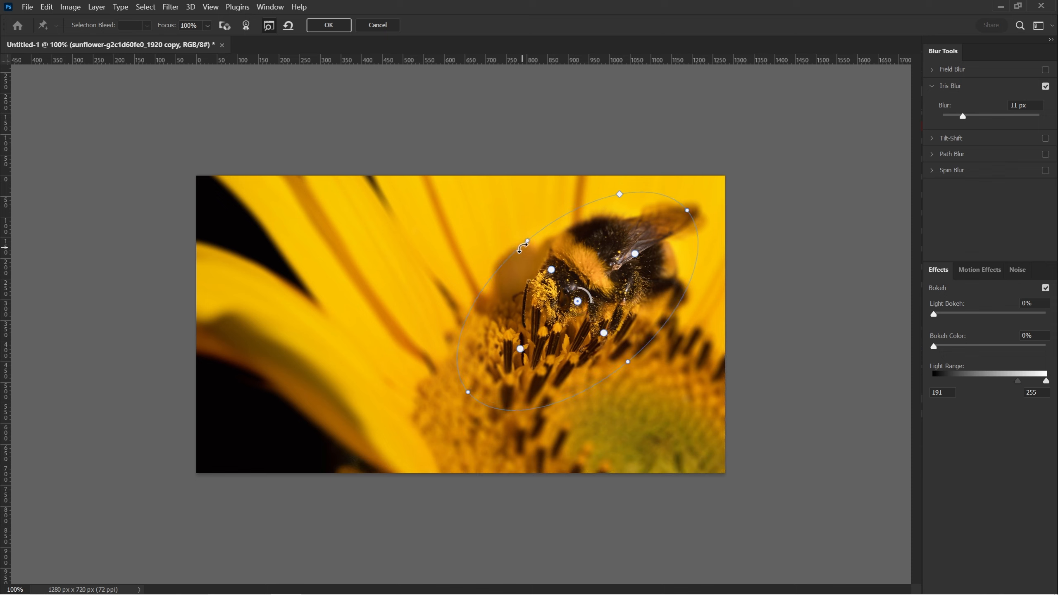
left_click_drag(527, 239, 534, 246)
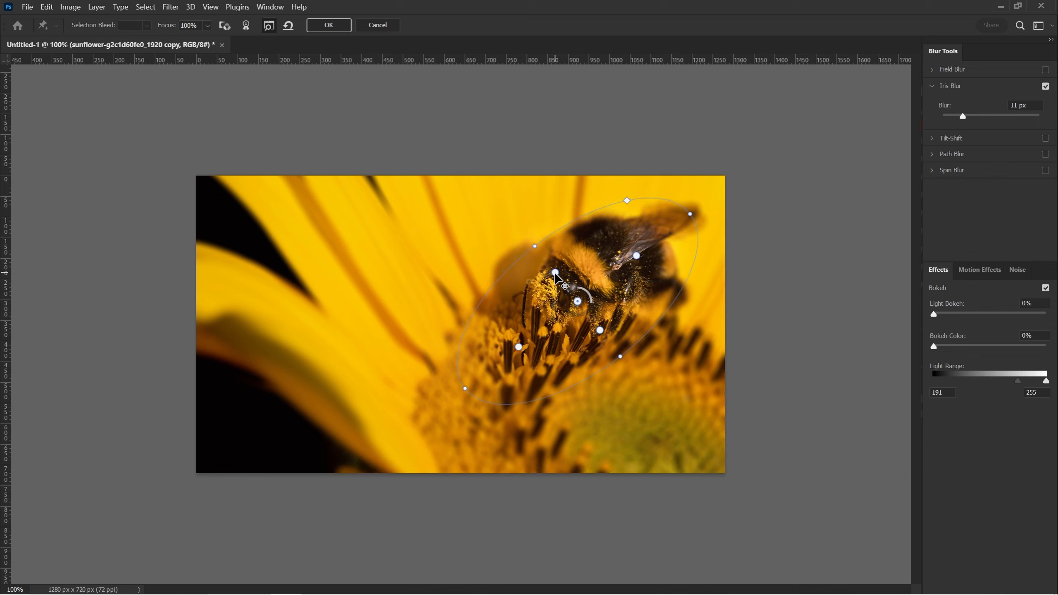
left_click(636, 255)
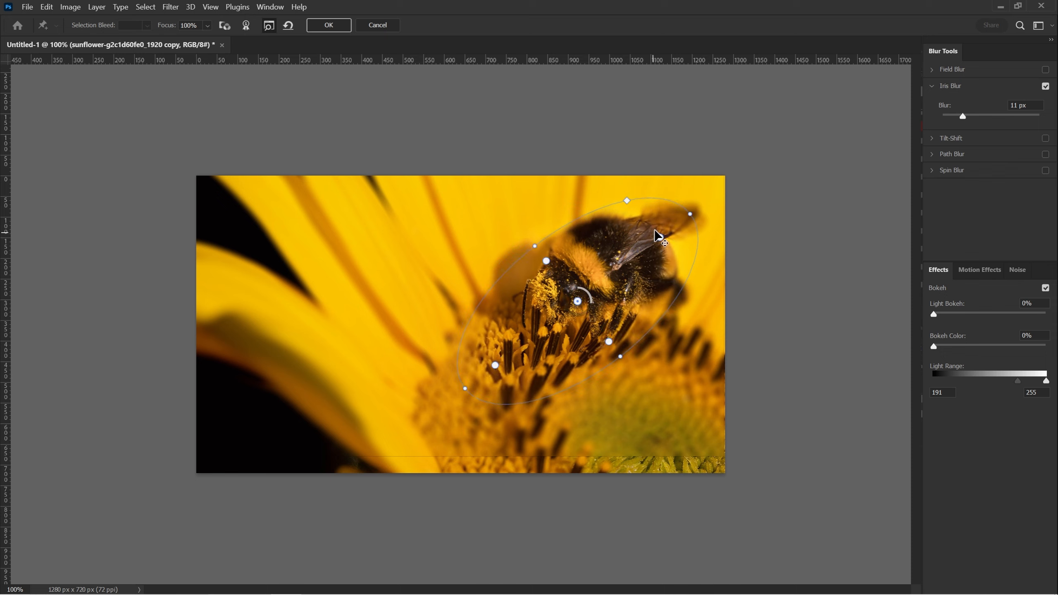
left_click_drag(635, 256, 656, 247)
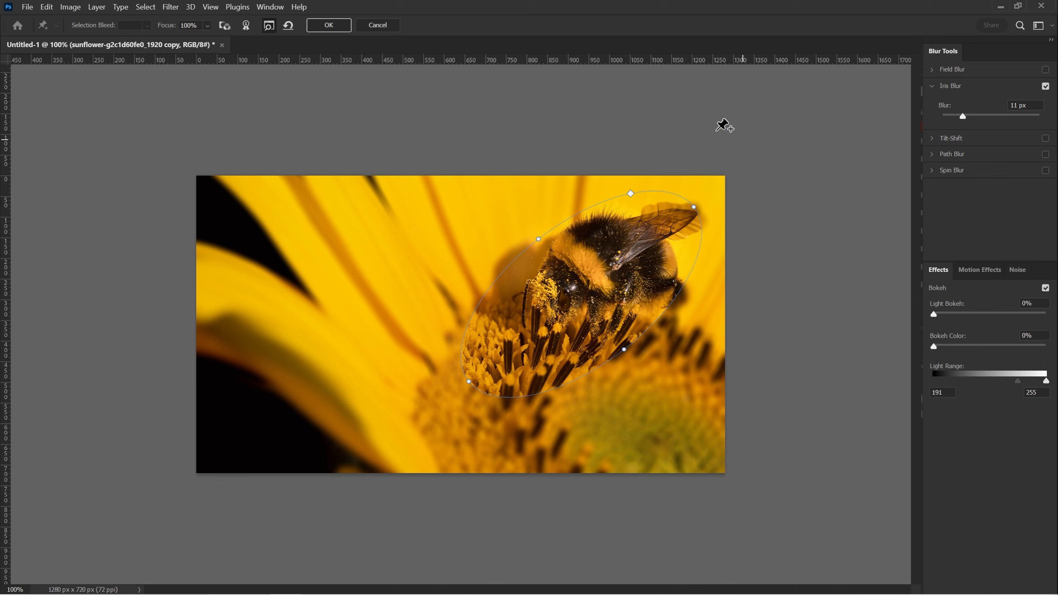
left_click(340, 26)
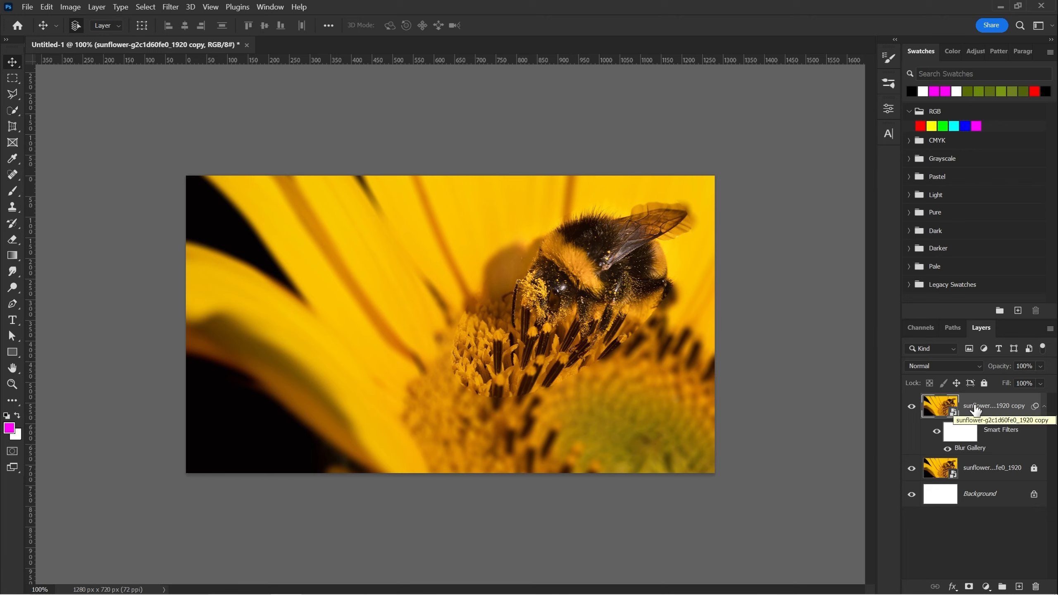
Reopen the Blur Gallery smart filter and pull the bee iris's feather points inward to soften the blur transition
double_click(970, 448)
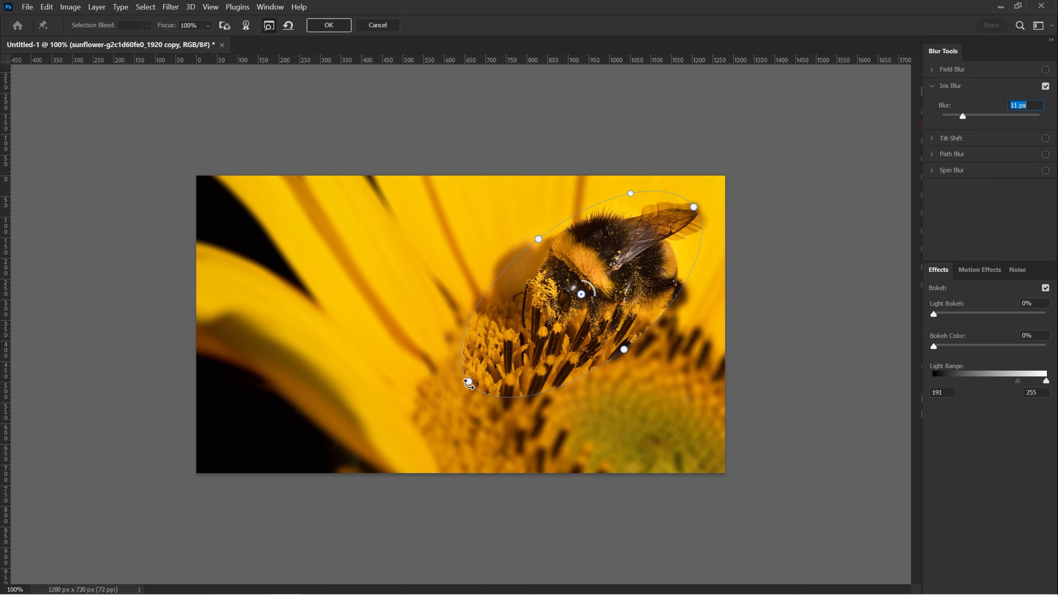
left_click_drag(468, 380, 530, 333)
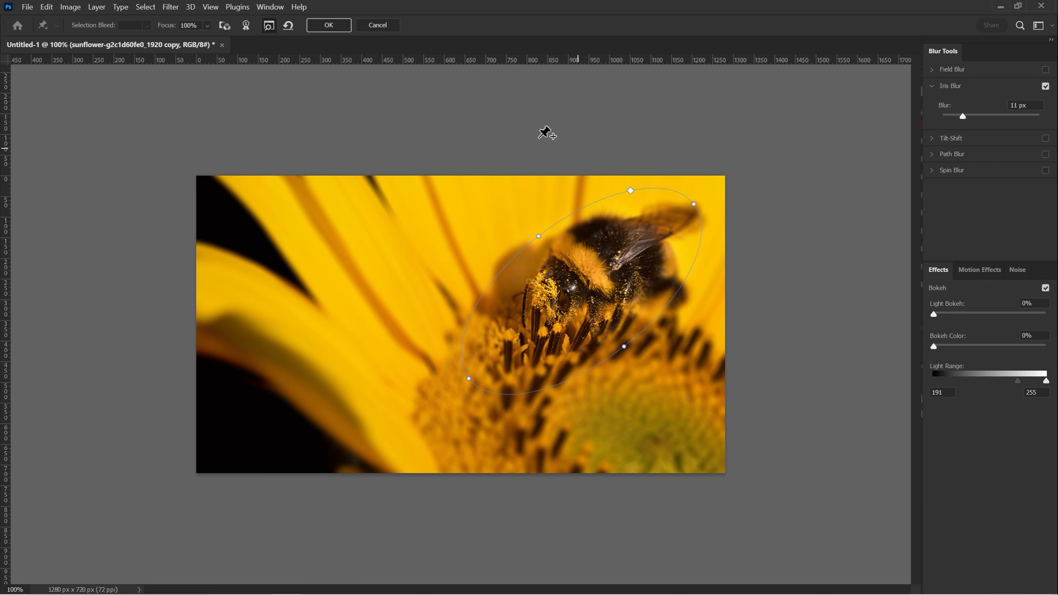
left_click(328, 25)
Add a second iris blur pin on the flower's green centre and stretch it into a large diagonal ellipse
left_click(587, 408)
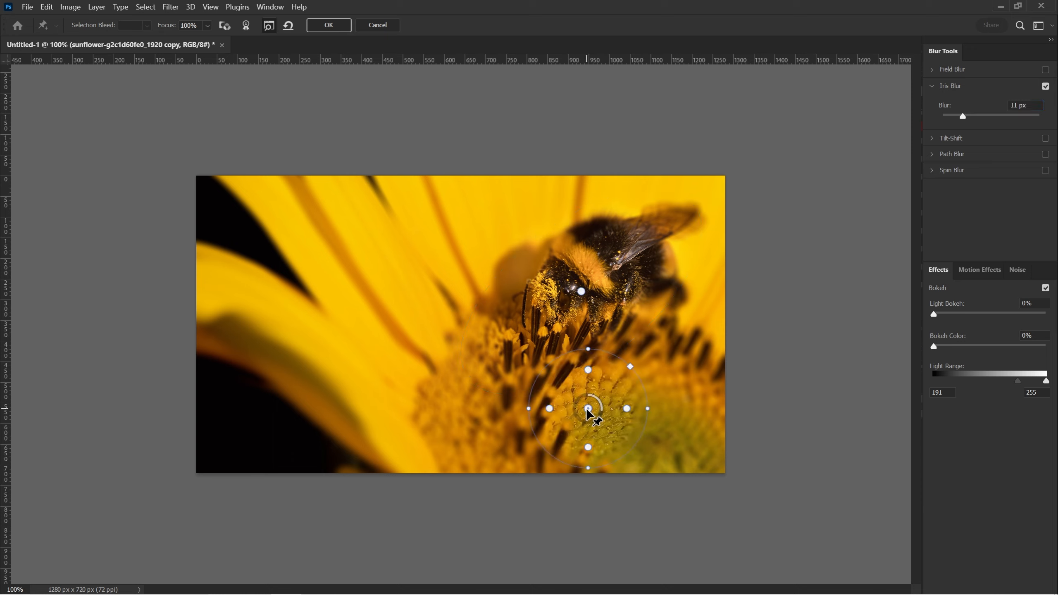
left_click_drag(587, 409, 676, 434)
left_click_drag(677, 373, 570, 333)
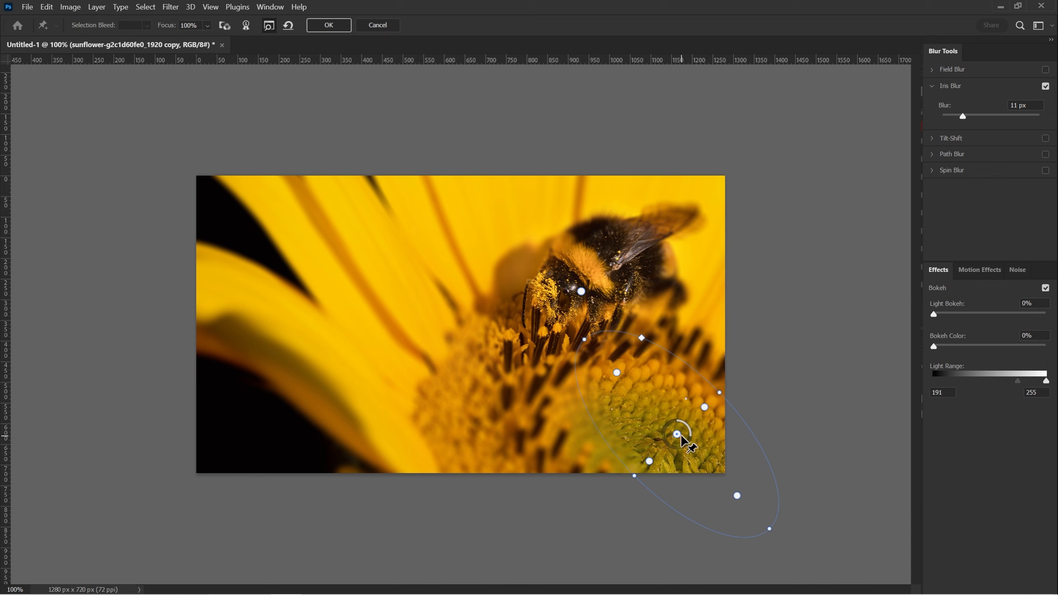
mouse_move(677, 434)
left_mouse_down()
mouse_move(652, 441)
mouse_move(668, 434)
left_mouse_up()
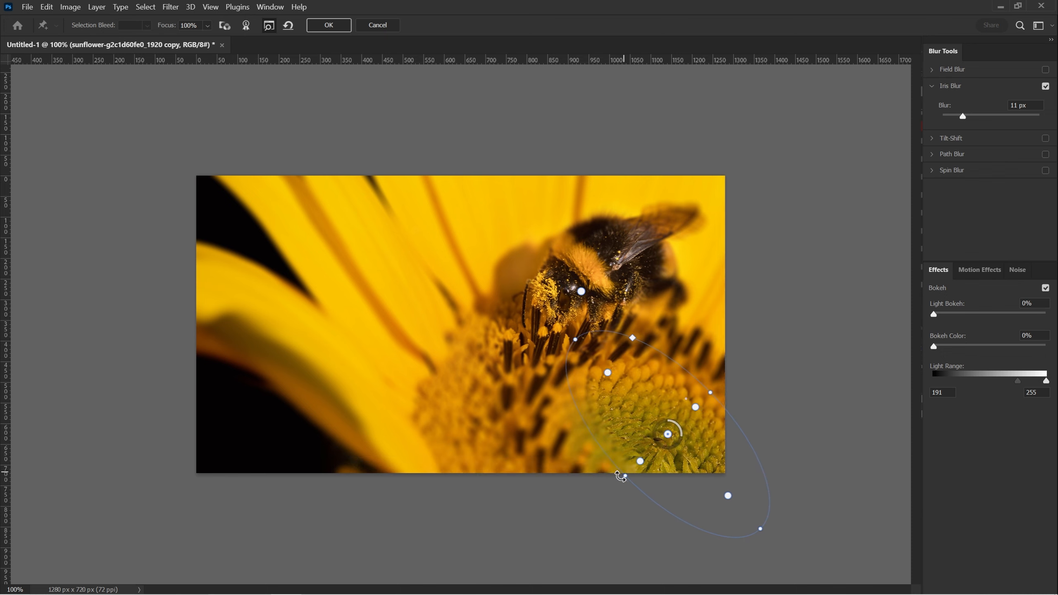
Widen the second iris, square off its corners, shift it slightly down and apply the blur changes
left_click_drag(625, 476, 590, 481)
left_click_drag(672, 321, 674, 292)
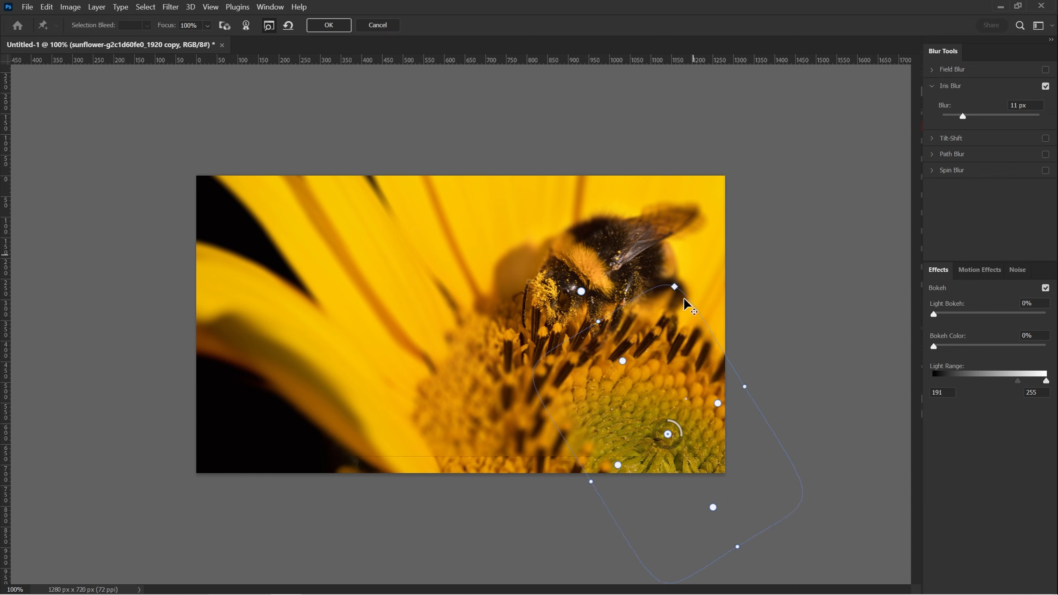
left_click_drag(667, 434, 669, 446)
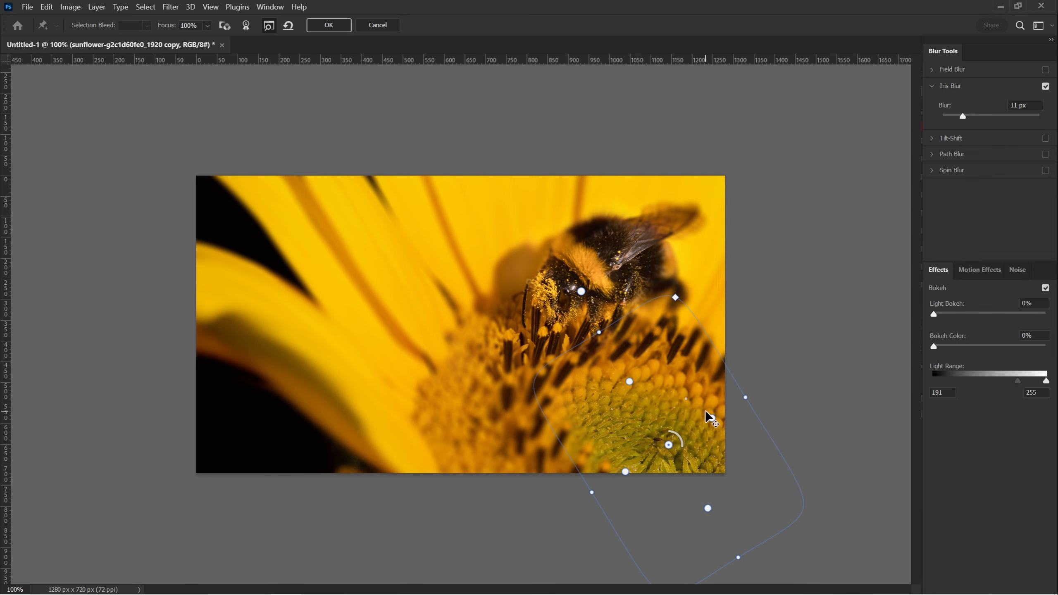
left_click(339, 26)
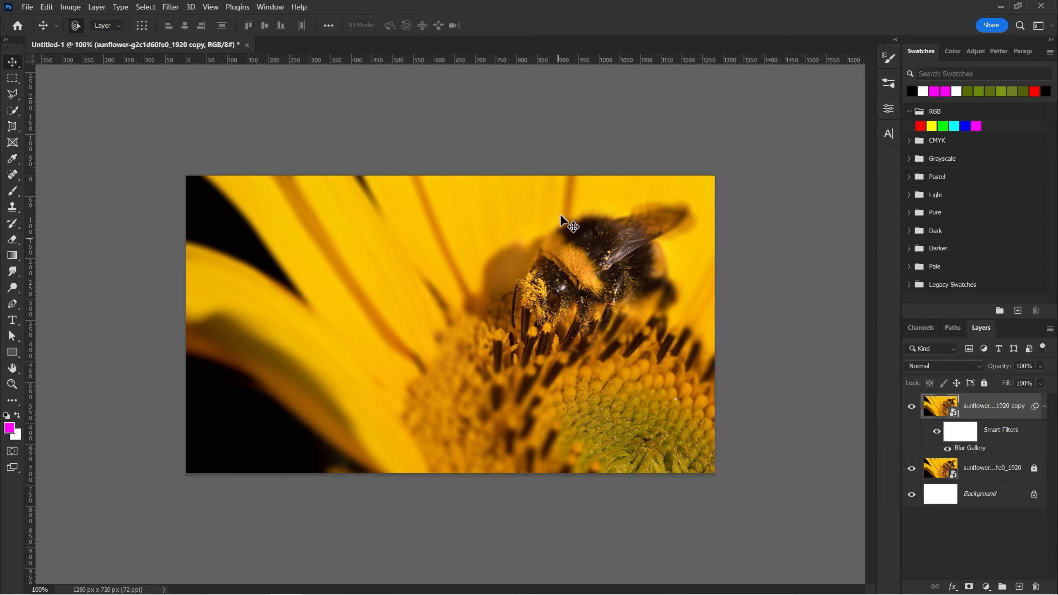
Reopen the Blur Gallery smart filter, move the green-centre iris slightly up and to the left, and apply it
double_click(966, 446)
left_click_drag(653, 415, 634, 394)
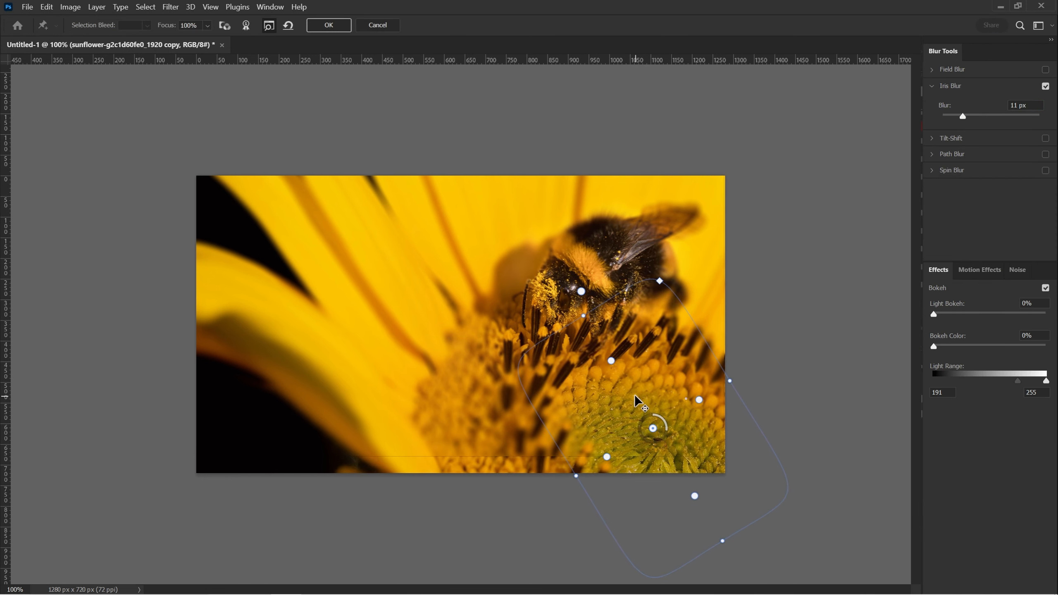
left_click(328, 26)
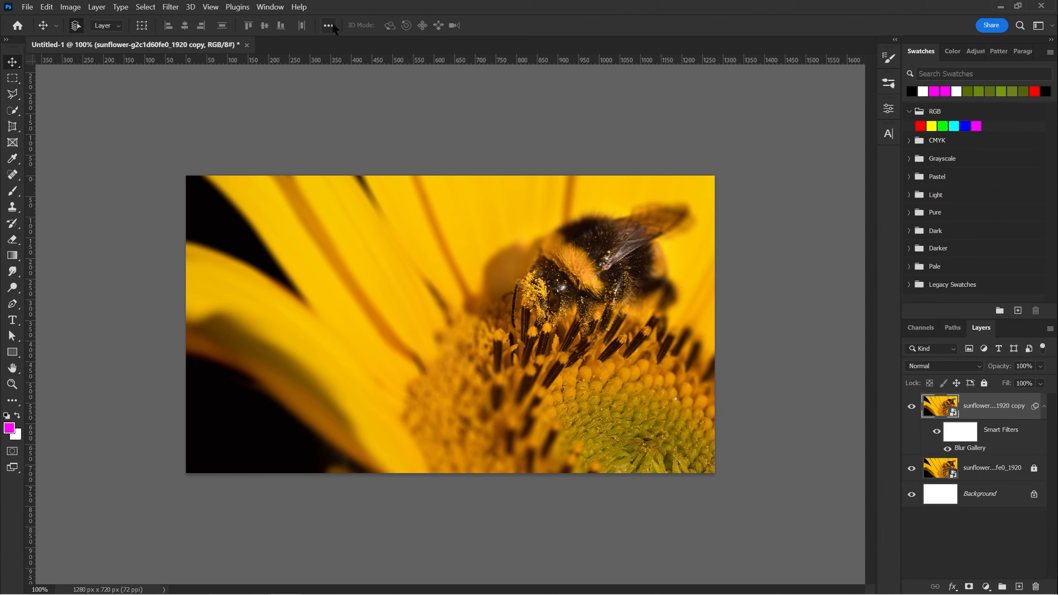